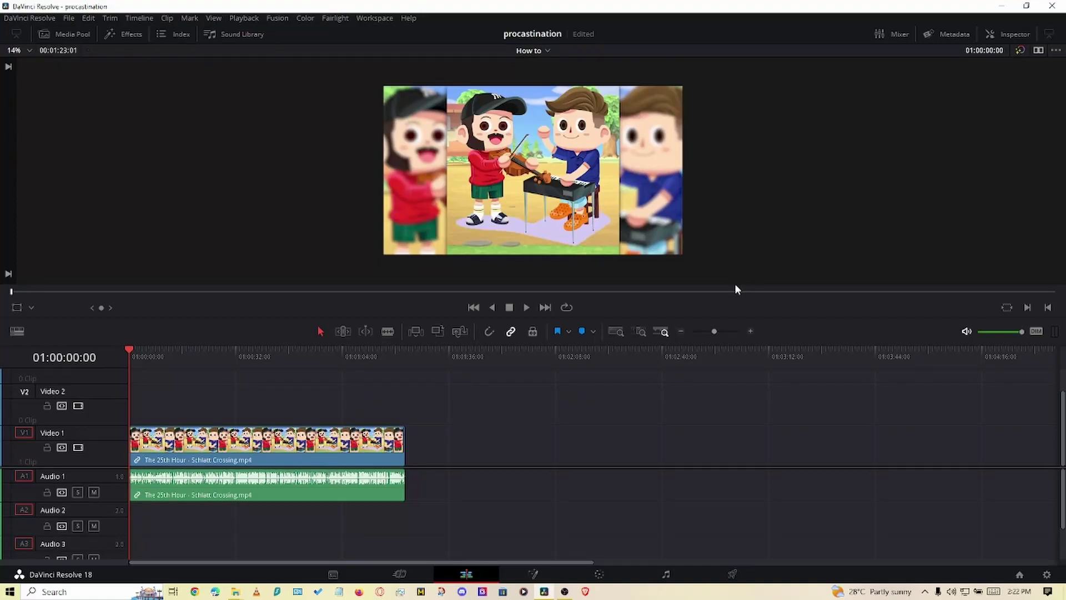
# - Open the Preferences to the User tab's Project Save and Load settings to enable Live Save
pyautogui.click(26, 20)
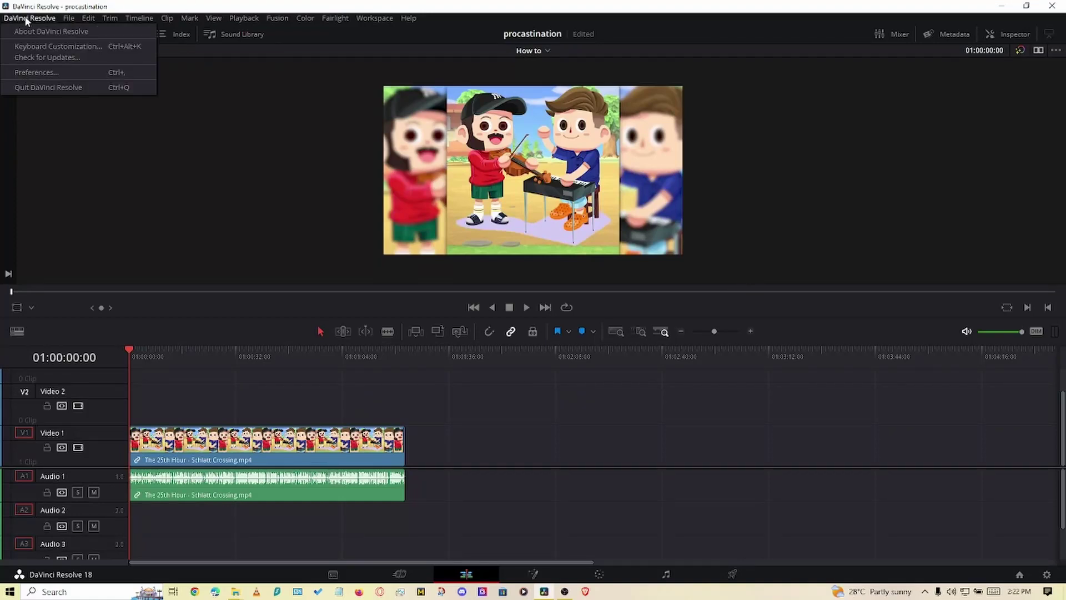
pyautogui.click(47, 73)
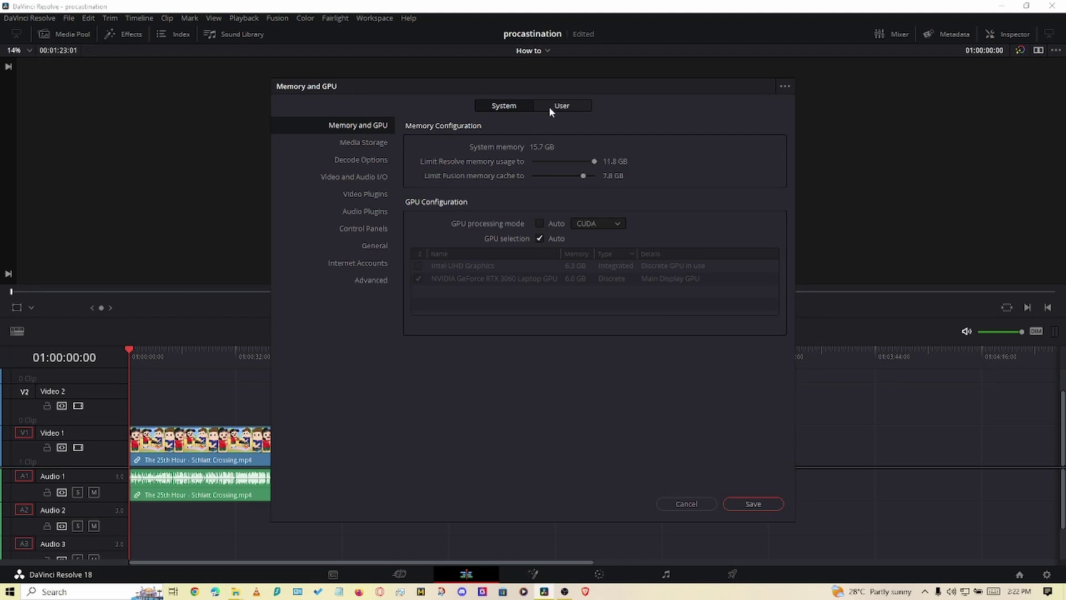
pyautogui.click(564, 106)
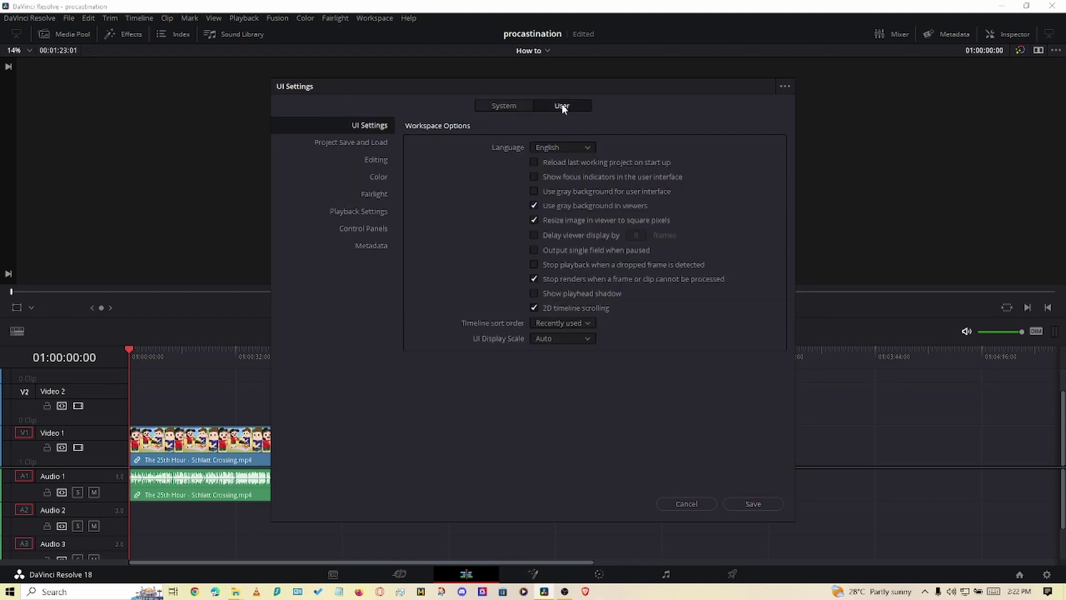
pyautogui.click(335, 145)
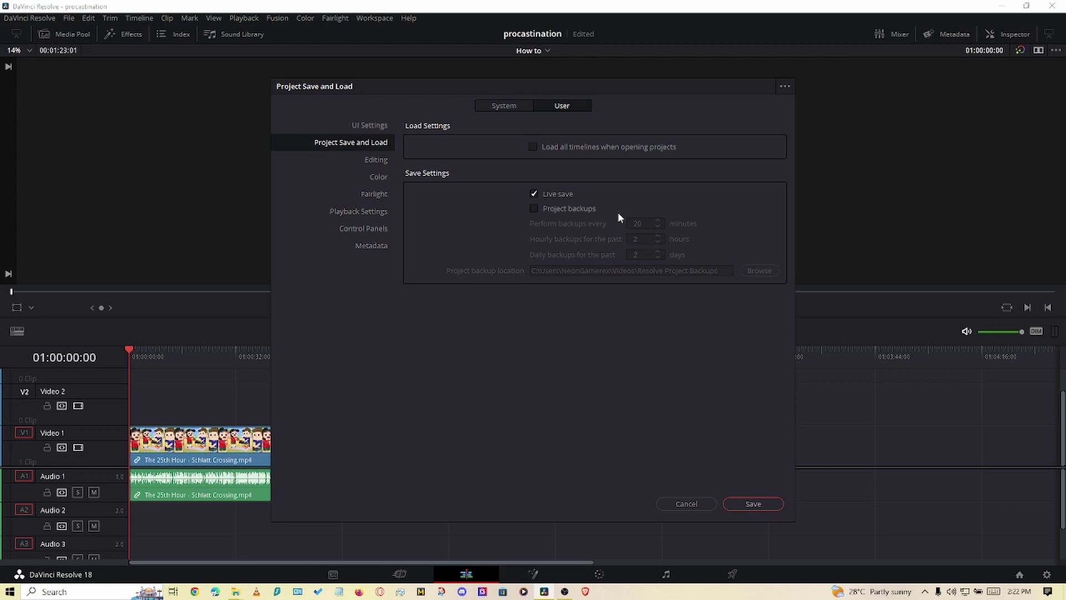
pyautogui.click(755, 504)
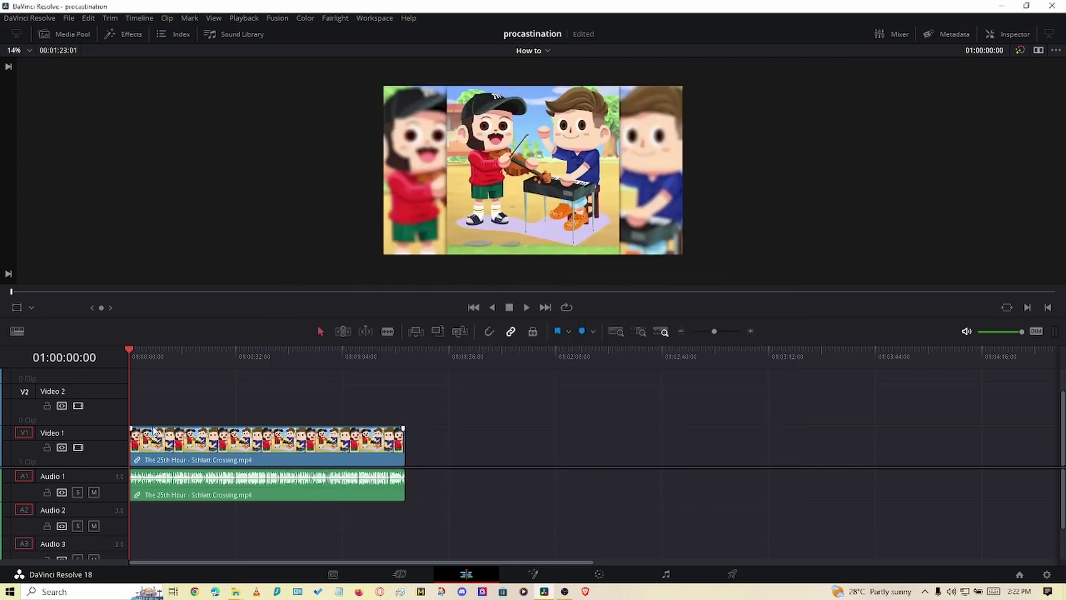